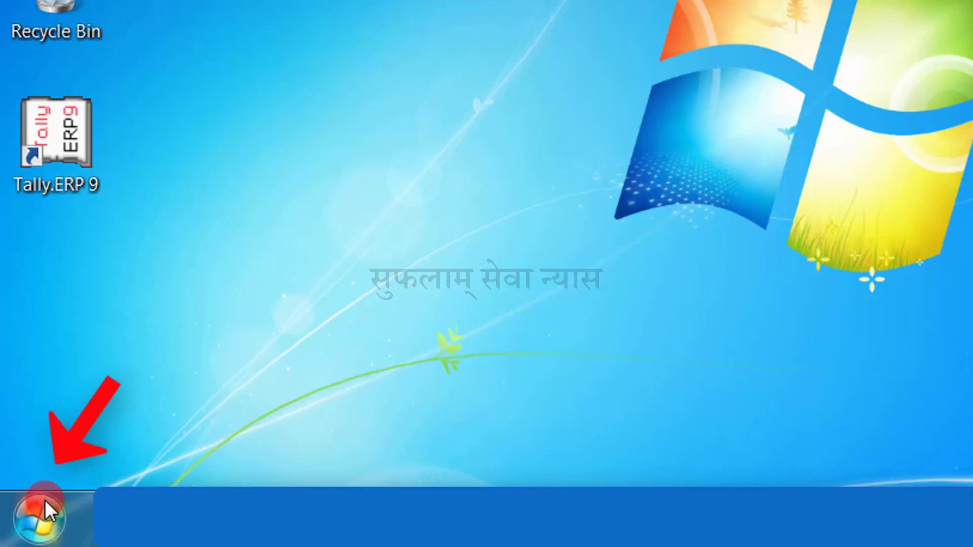
Launch Paint from the Accessories program folder and close its window
click(42, 503)
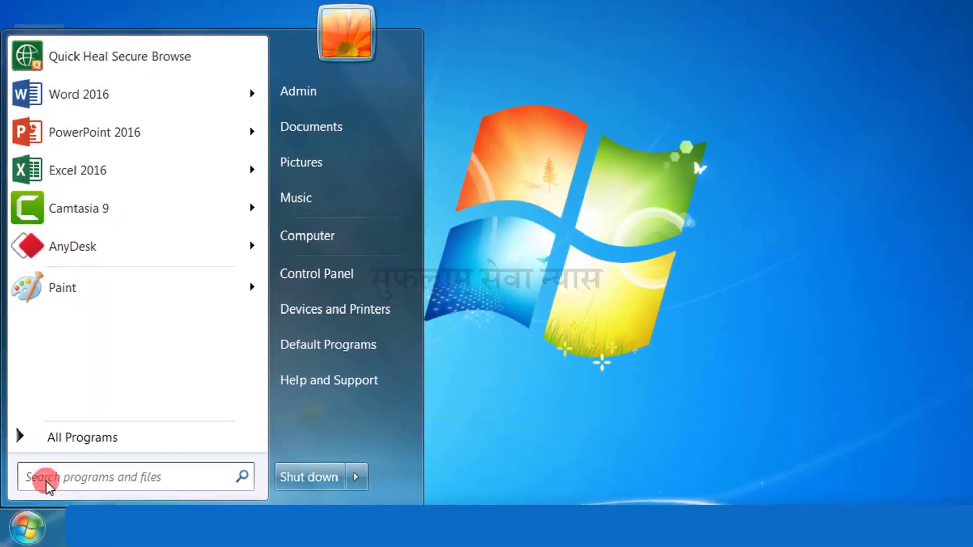
click(68, 439)
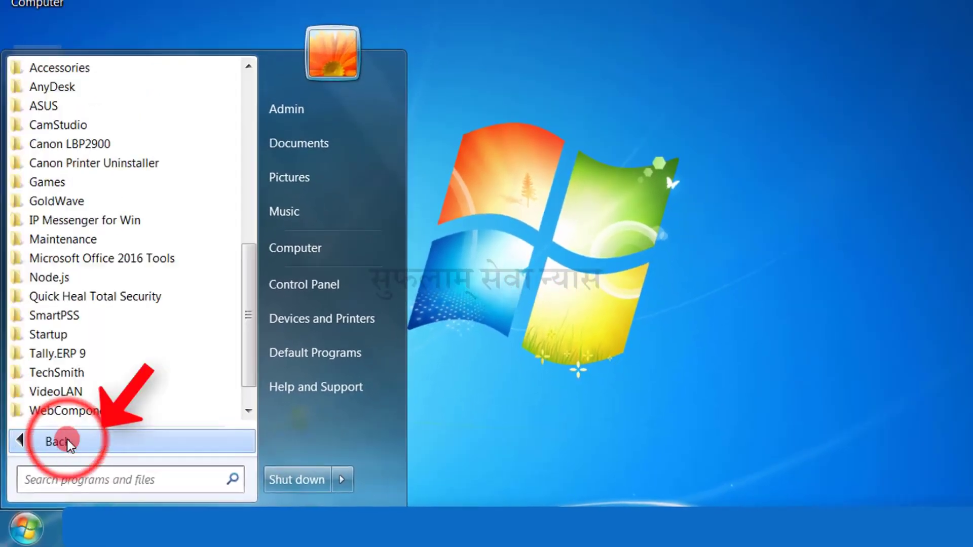
scroll(235, 287, up, 3)
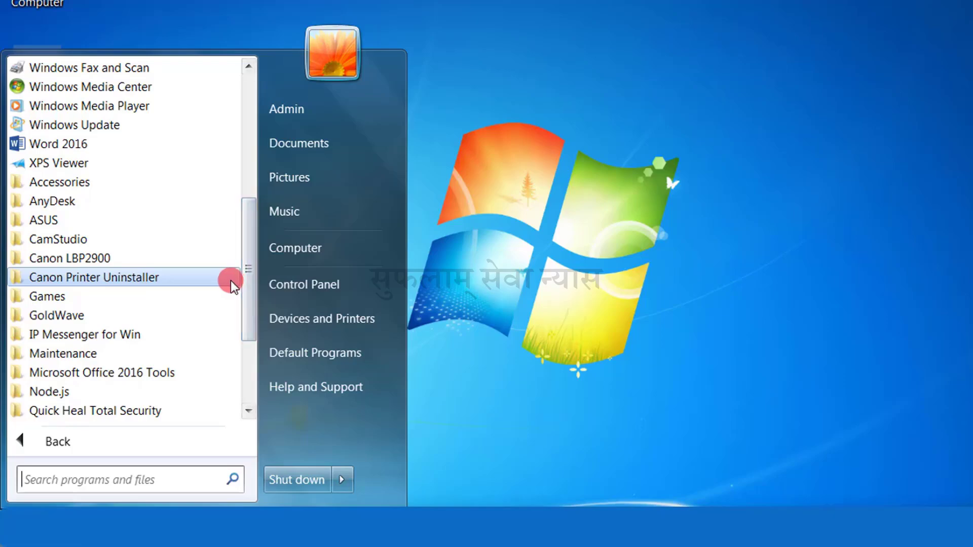
click(90, 187)
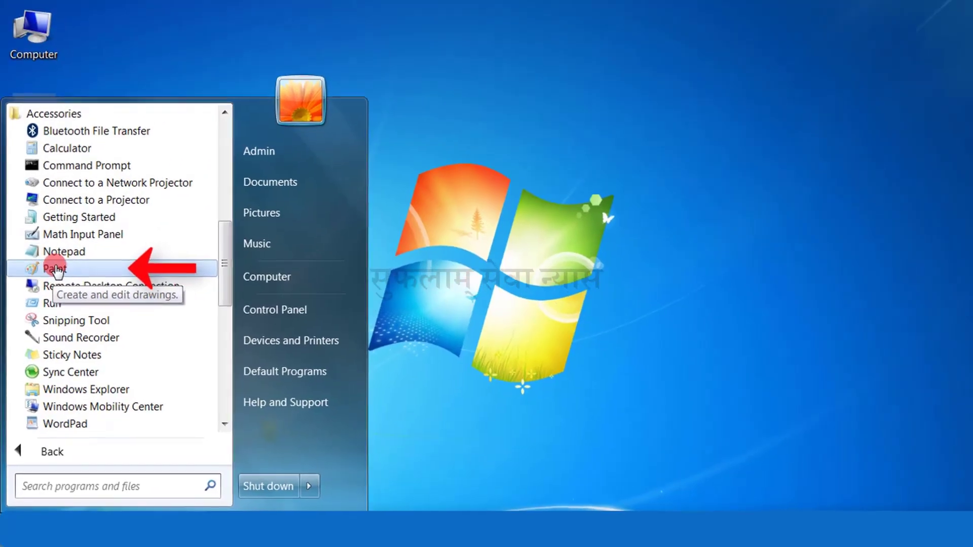
click(56, 268)
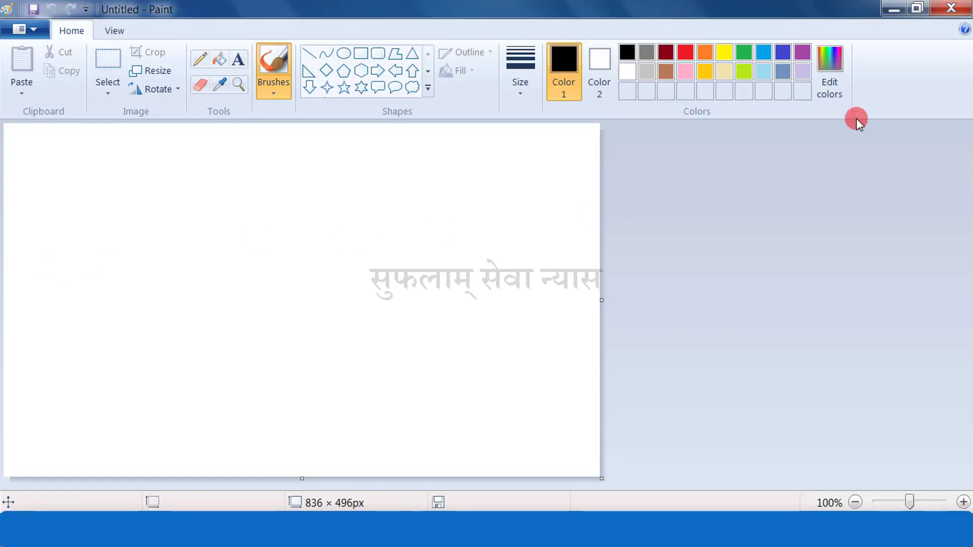
click(952, 9)
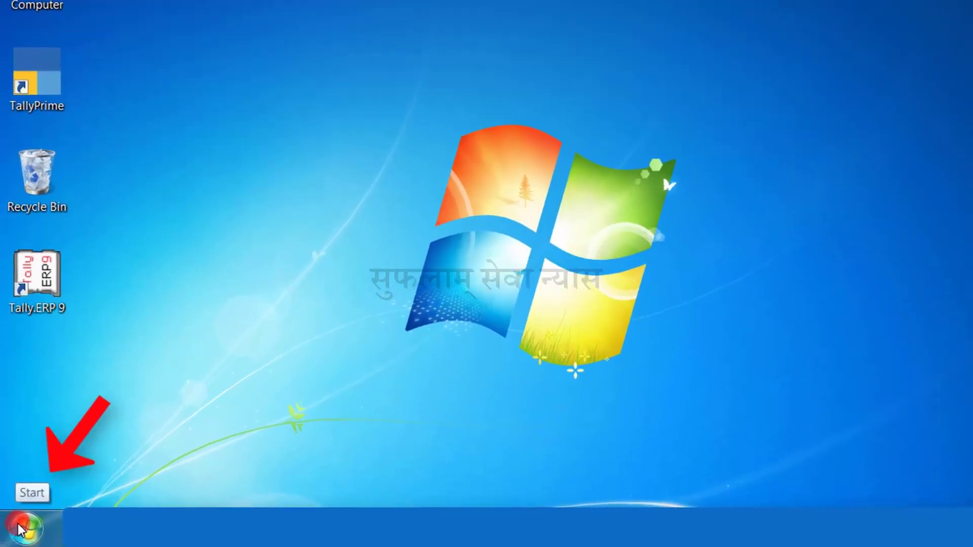
Search the installed programs for "paint" and launch Paint
click(21, 528)
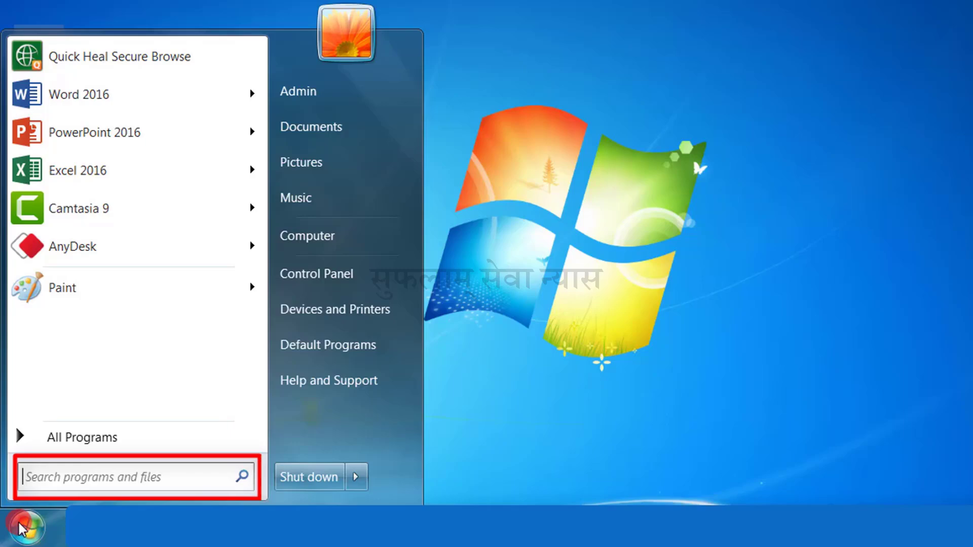
text(paint)
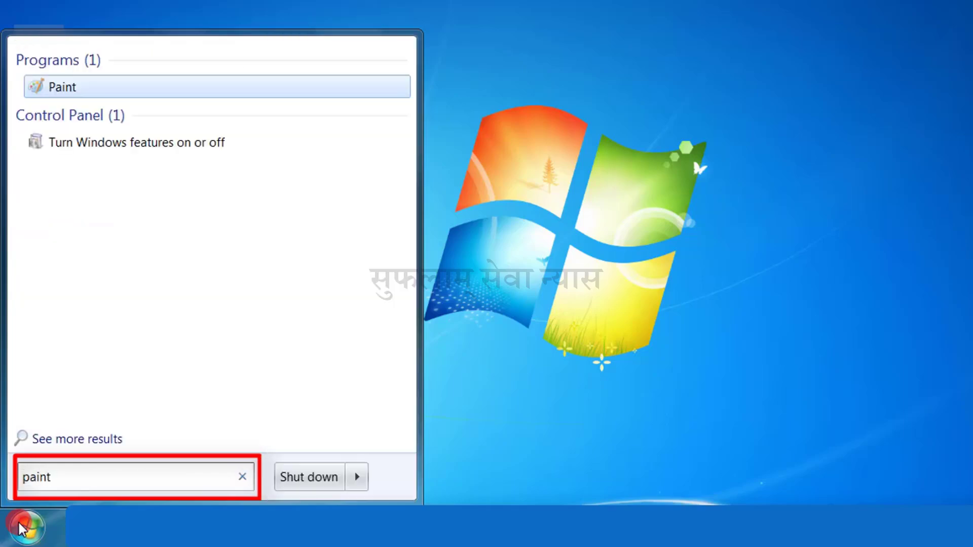
key(Return)
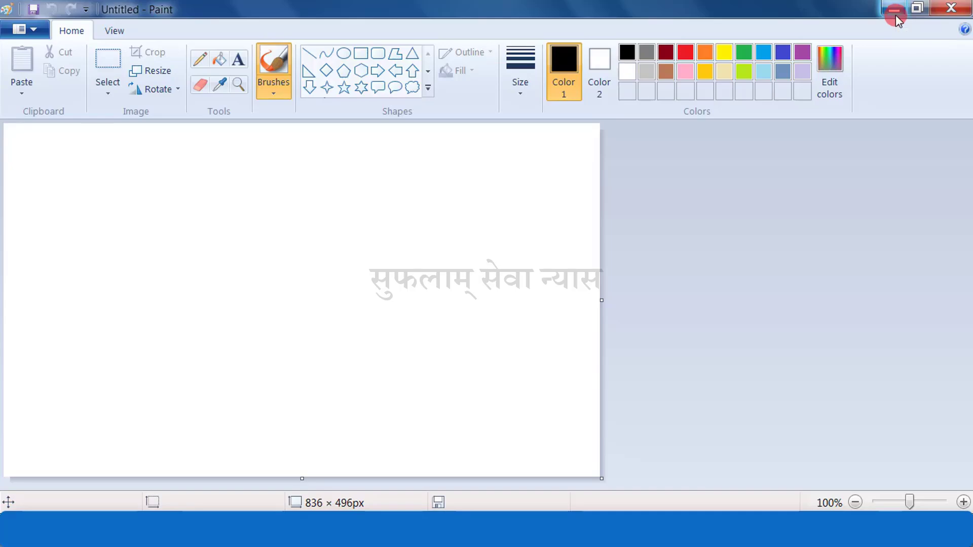
Minimize and reopen the Paint window, and switch it to its reduced size and back to full screen size
click(894, 12)
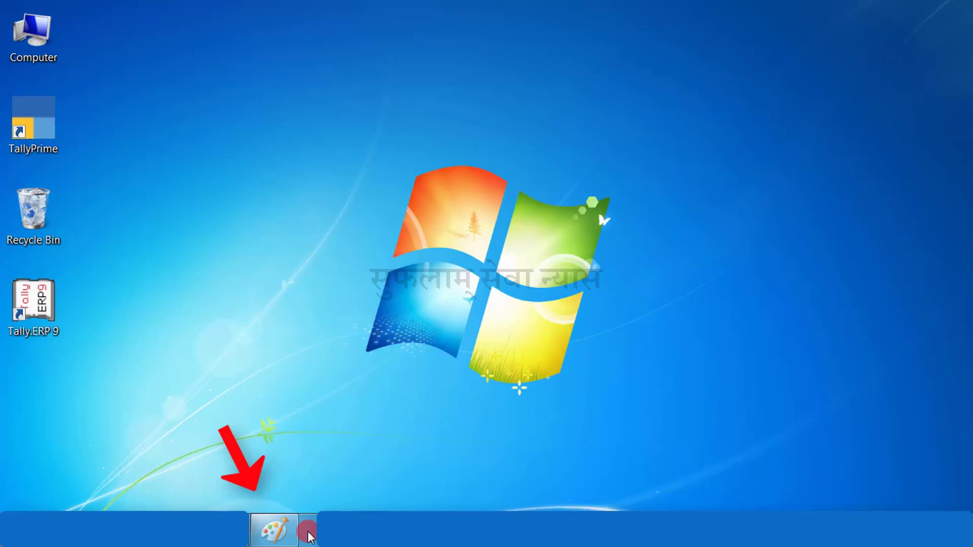
click(277, 529)
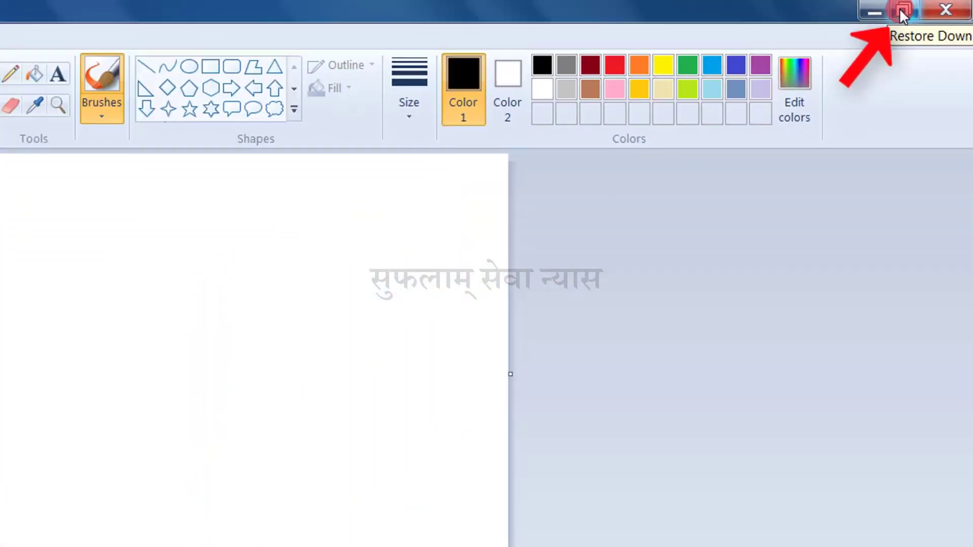
click(854, 20)
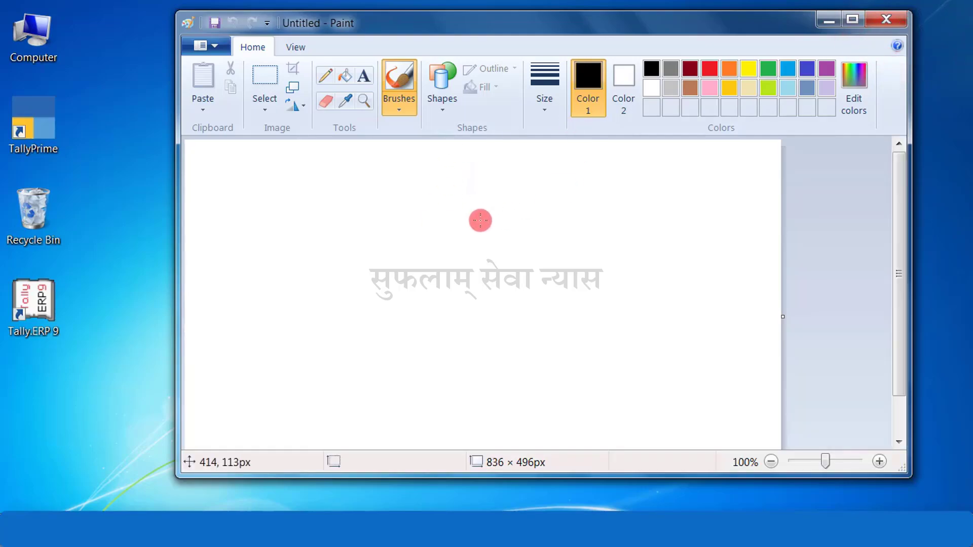
click(853, 23)
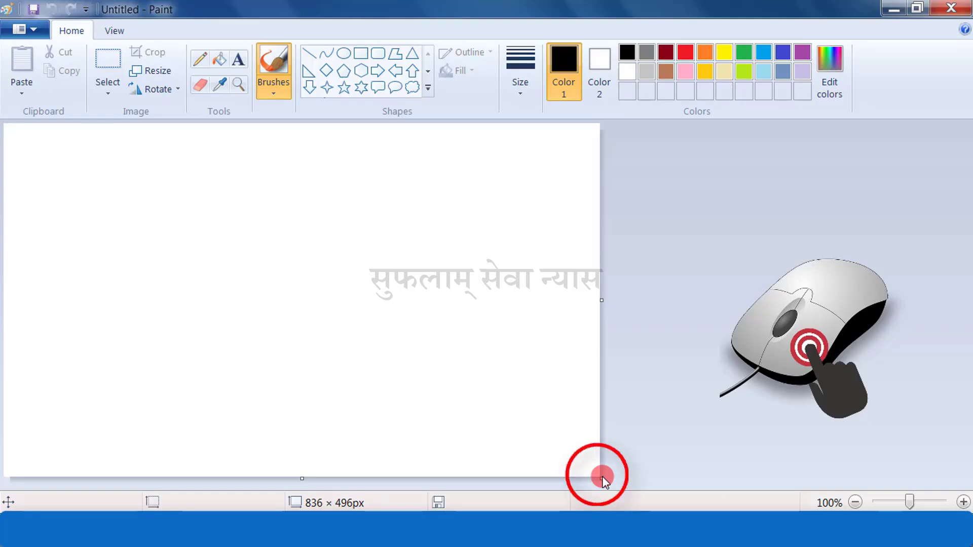
Shrink the canvas to about 551 × 246 px, enlarge it to about 1043 × 420 px, and extend it to about 1359 × 515 px
drag(602, 478, 396, 299)
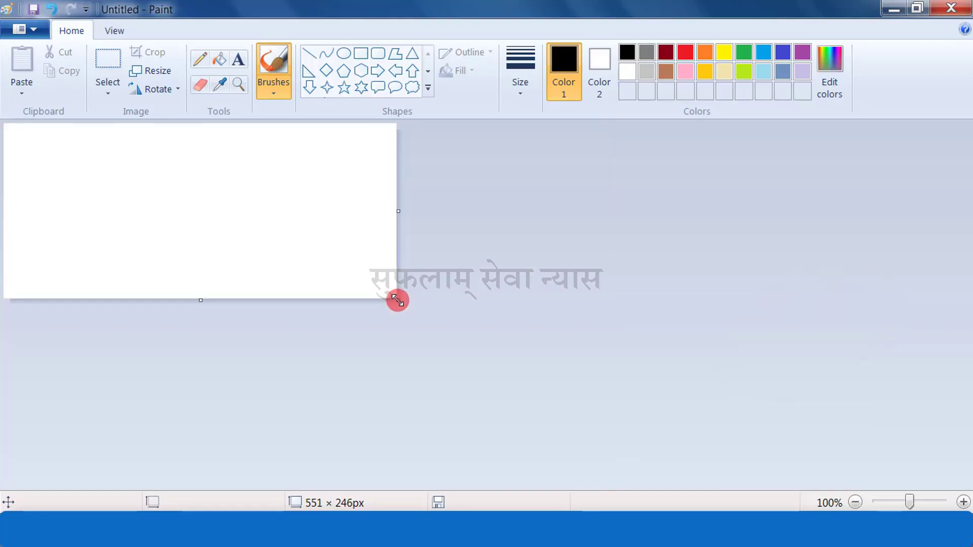
drag(397, 299, 748, 423)
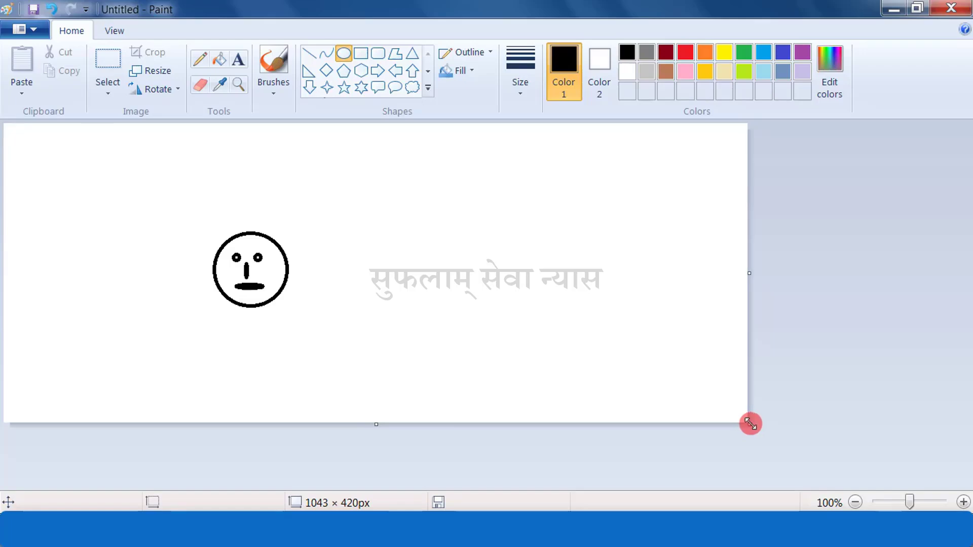
drag(748, 426, 968, 487)
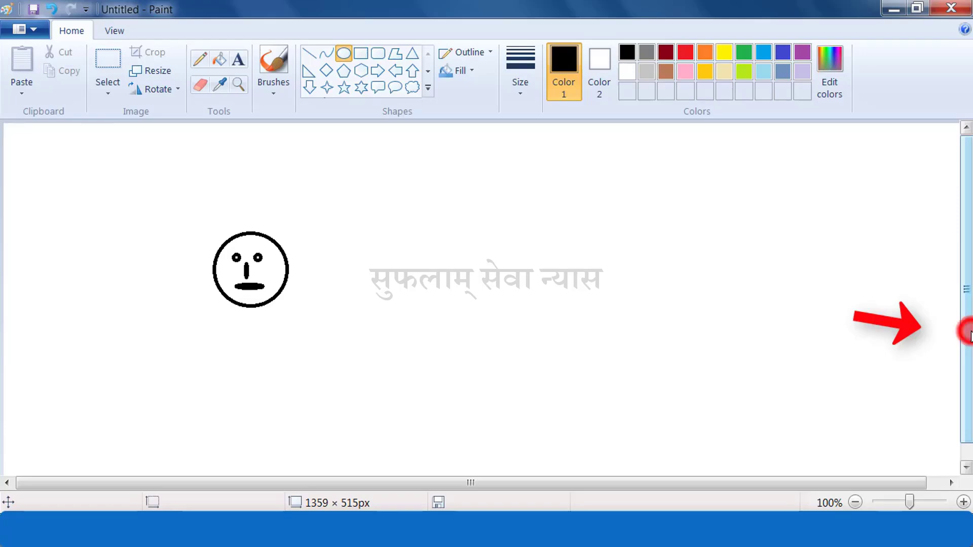
Examine the canvas scrolling and zoom controls, the file commands, the view options and the paste options
drag(968, 334, 964, 310)
drag(675, 484, 545, 488)
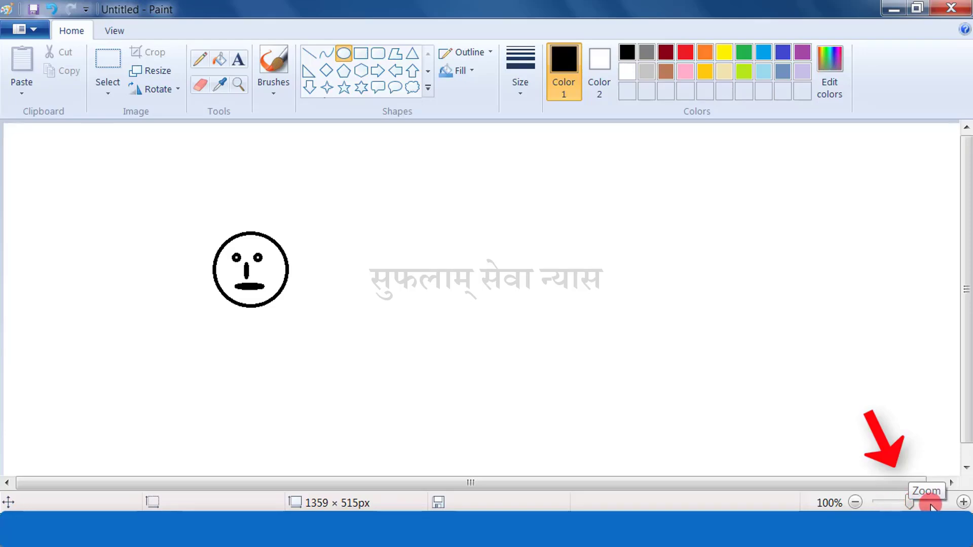
click(909, 503)
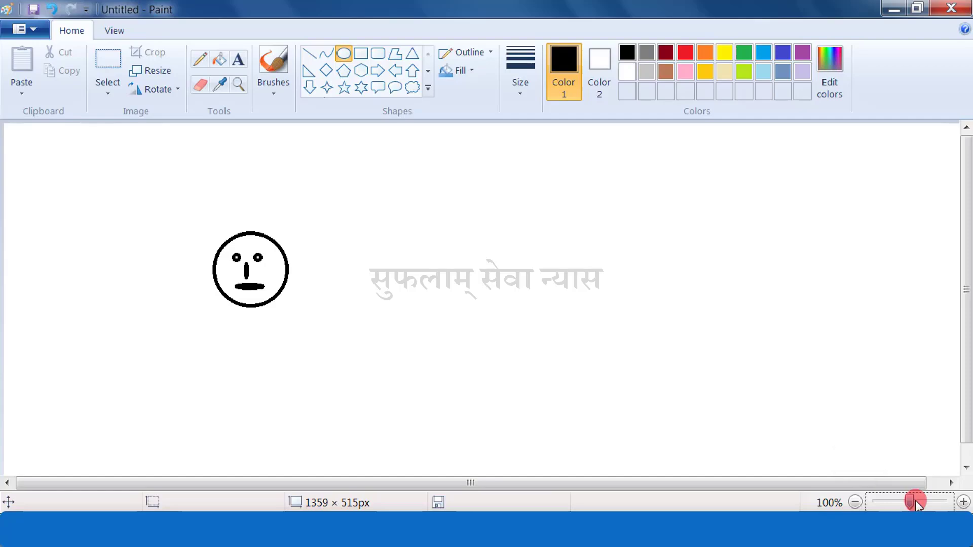
mouse_move(915, 500)
mouse_down()
mouse_move(926, 498)
mouse_move(909, 502)
mouse_up()
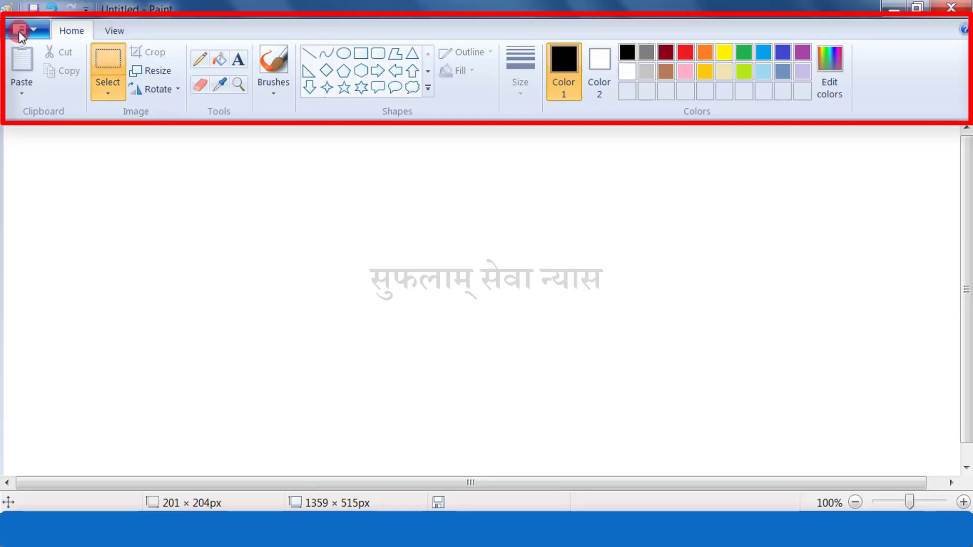
click(19, 31)
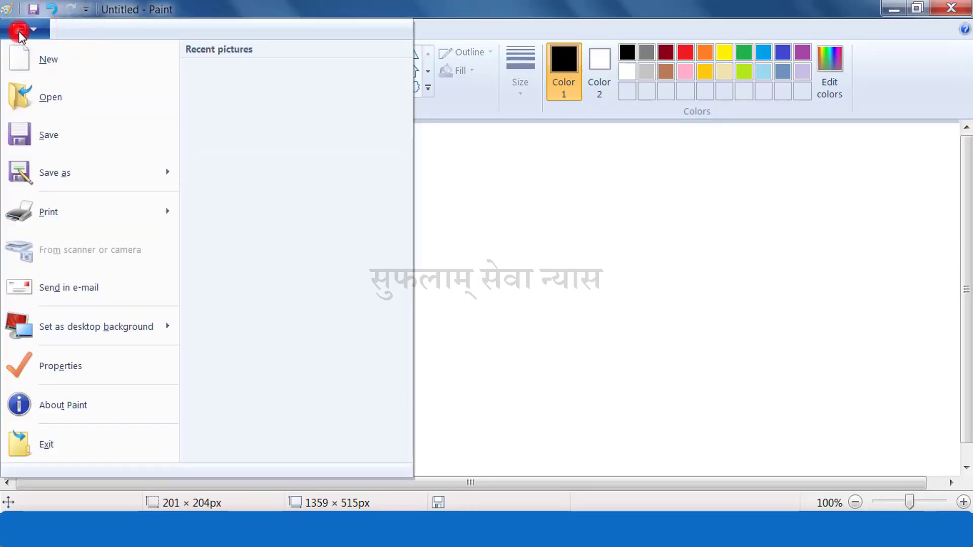
click(19, 31)
click(75, 32)
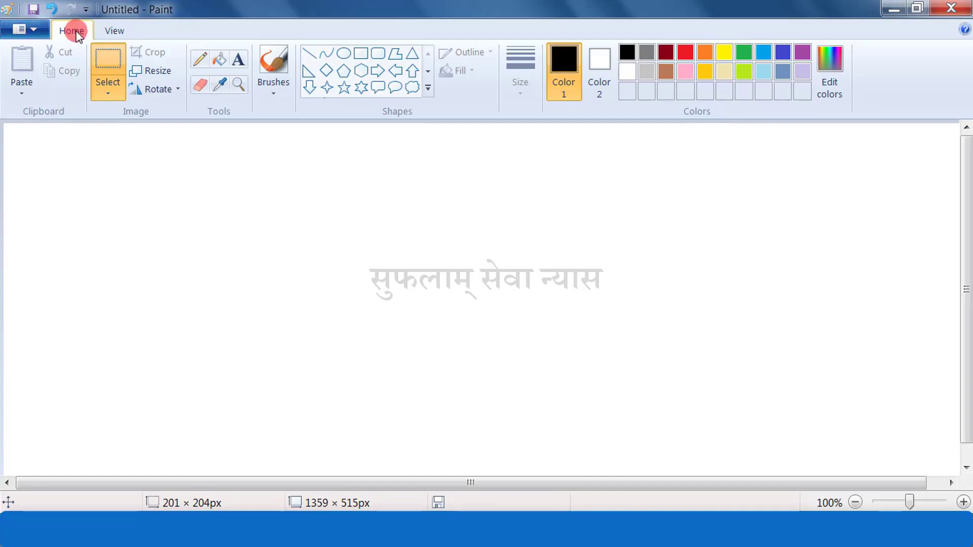
click(121, 31)
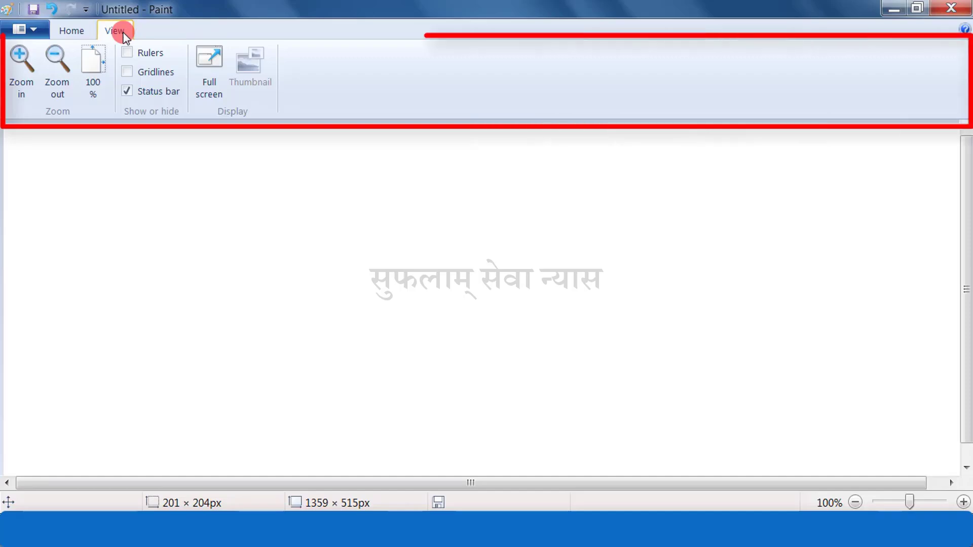
click(77, 32)
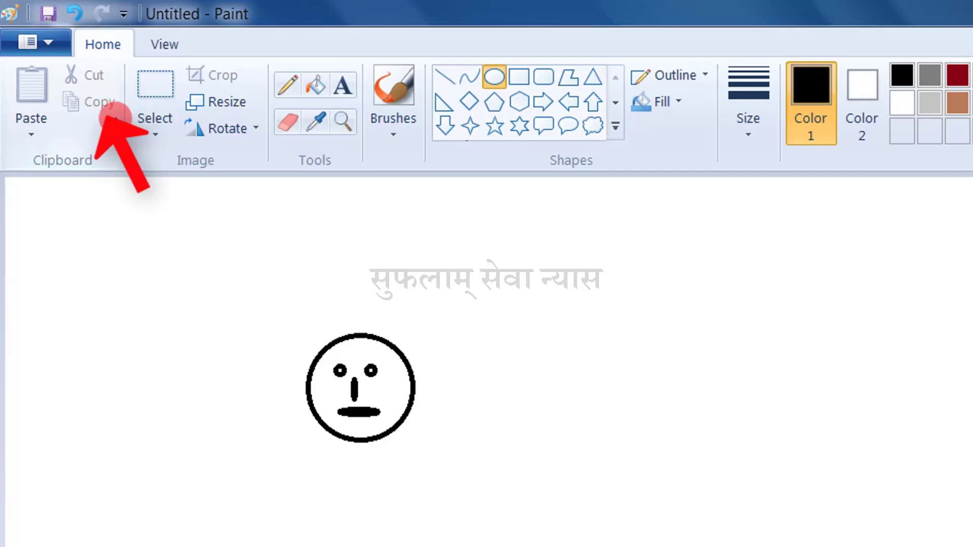
click(35, 129)
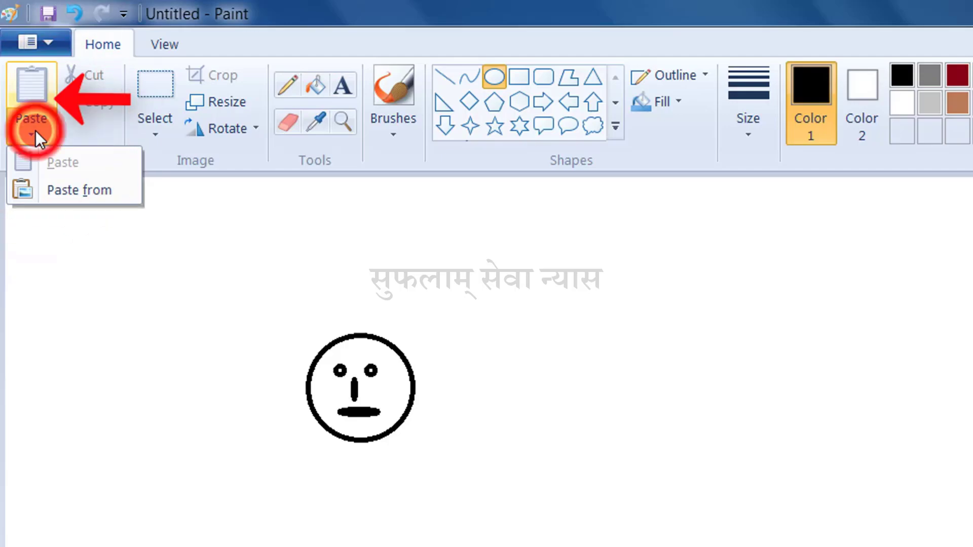
click(35, 131)
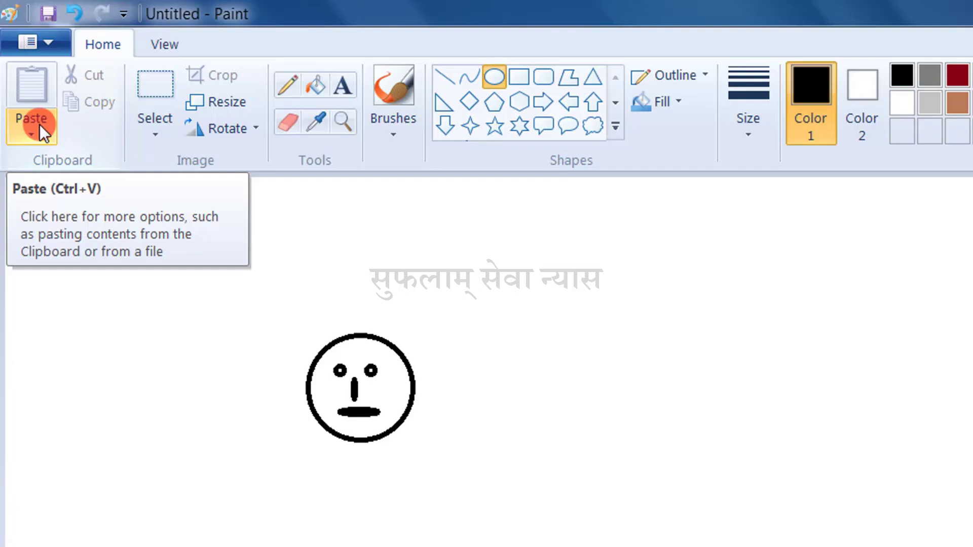
Select the entire drawing and delete it to leave a blank canvas
key(ctrl+a)
key(Delete)
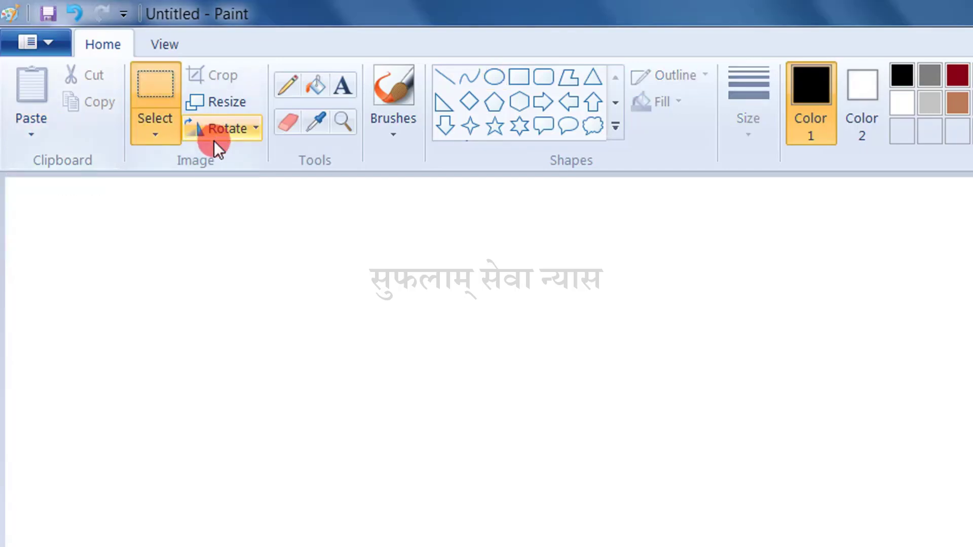
click(160, 136)
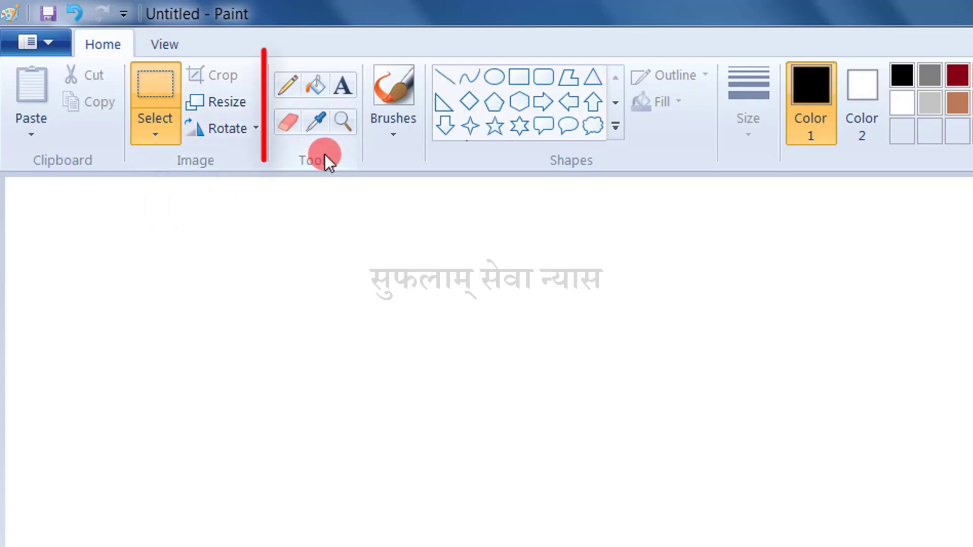
Draw a vertical freehand black line with the Pencil, and a red one beside it
click(290, 90)
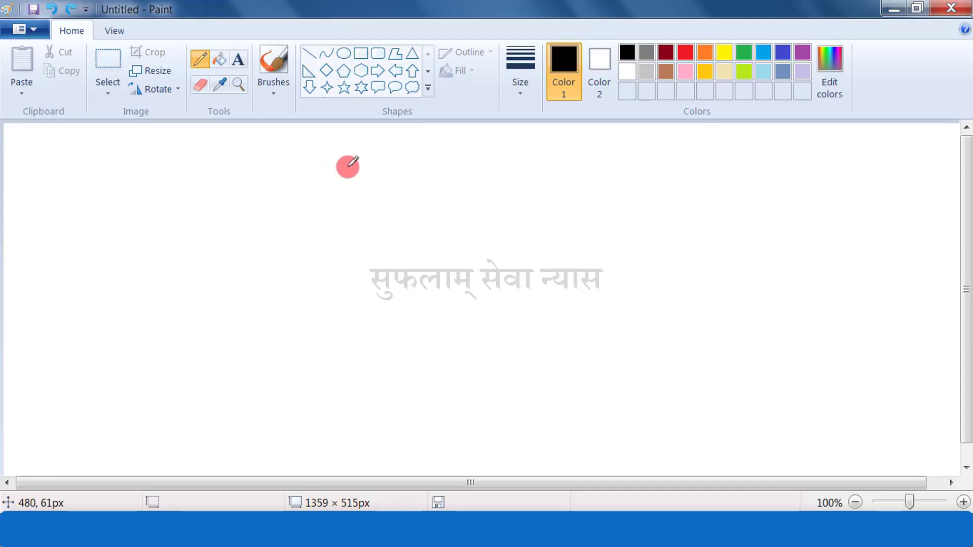
drag(349, 166, 351, 351)
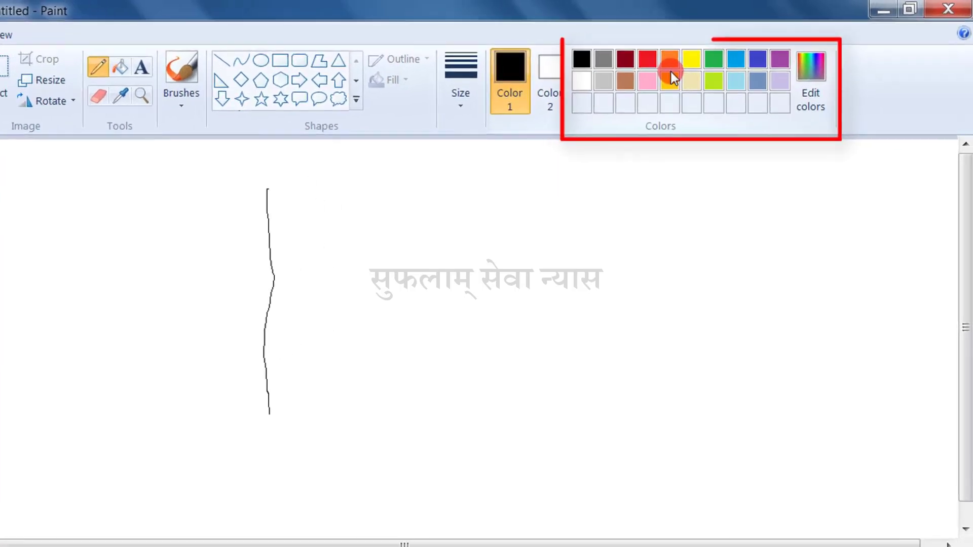
click(649, 60)
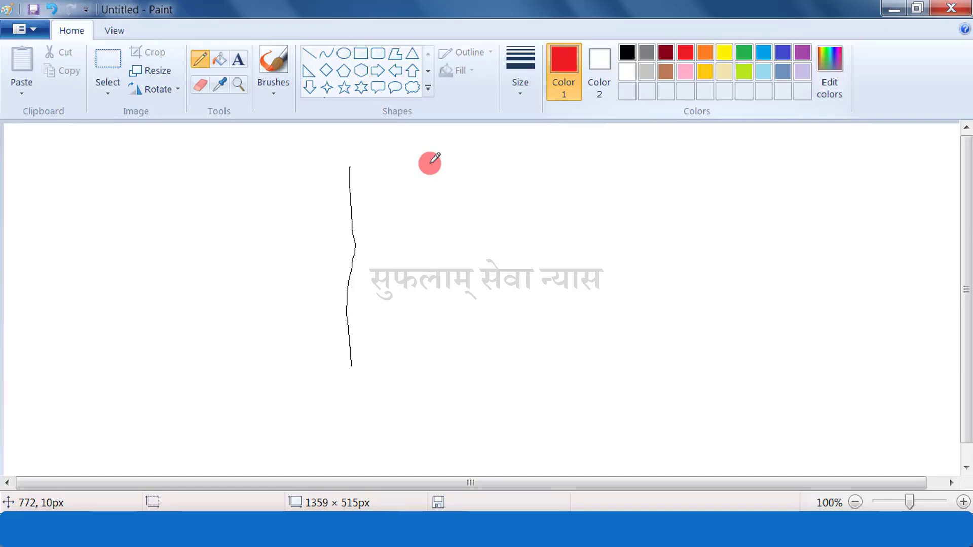
drag(395, 171, 400, 409)
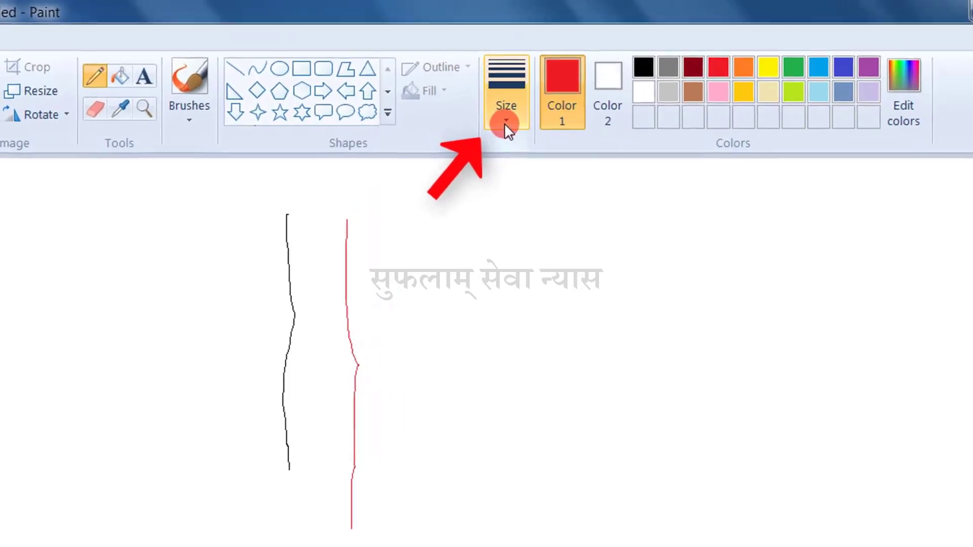
Set the Pencil to the thickest line size and draw a vertical red line about 350 px long beside the thin red line
click(503, 127)
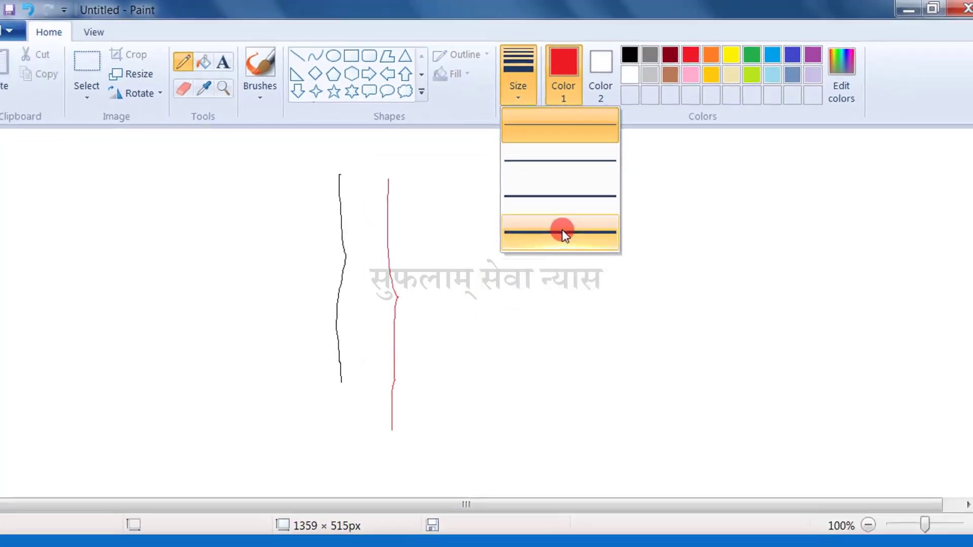
click(564, 223)
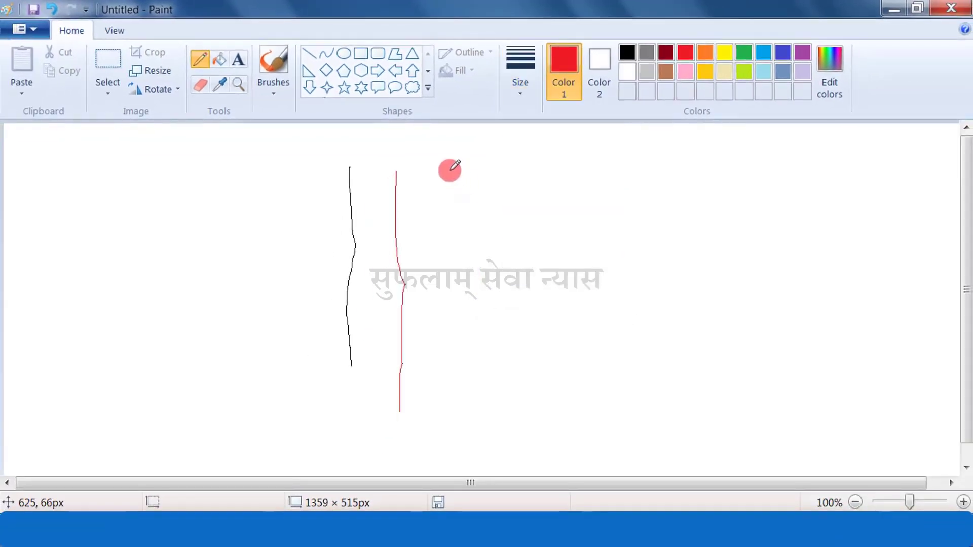
drag(450, 170, 455, 420)
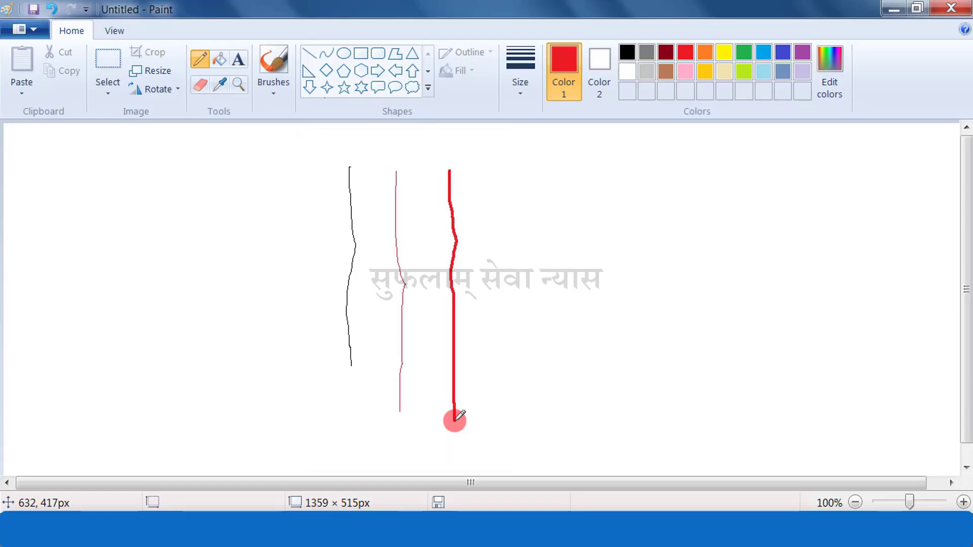
Draw a perfectly straight vertical red line about 350 px long with the Pencil, beside the thick freehand red line
key(shift)
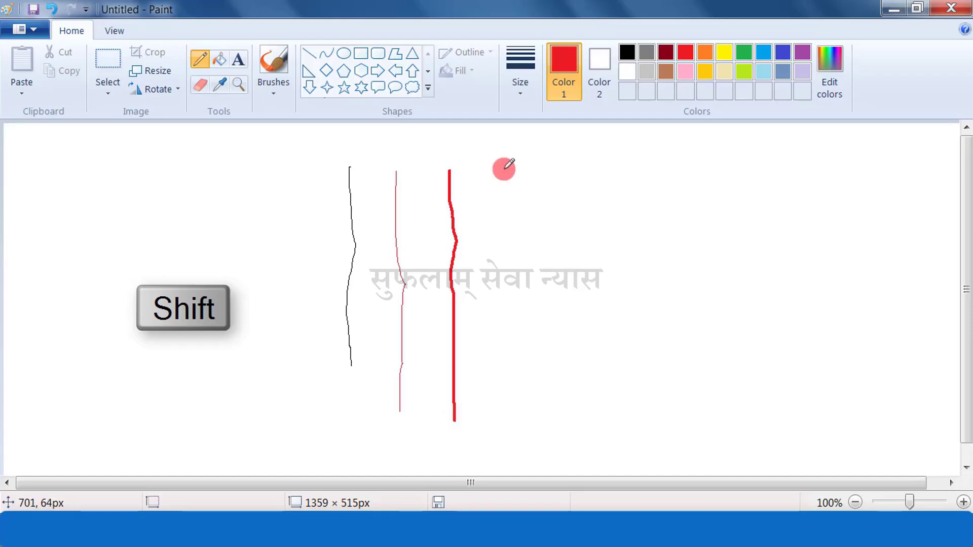
drag(503, 168, 492, 400)
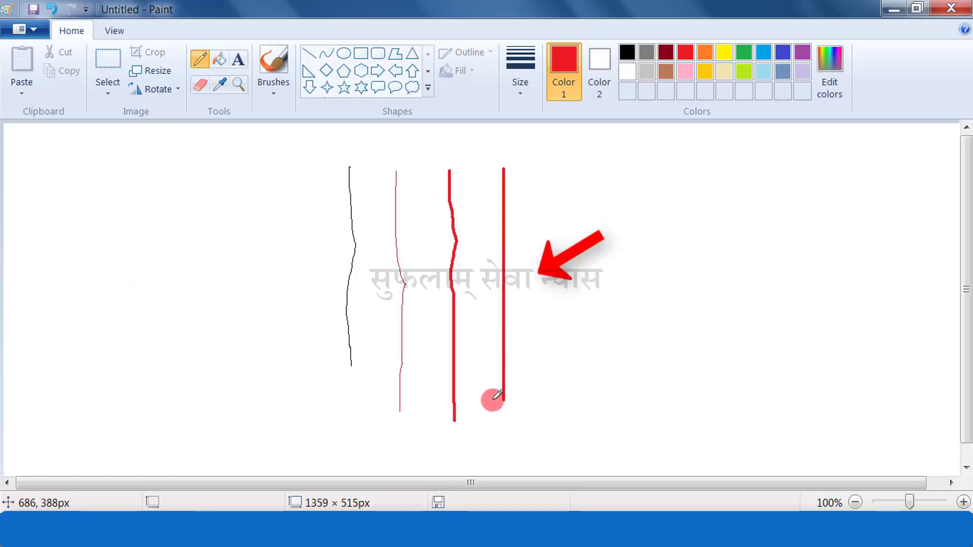
drag(492, 401, 491, 416)
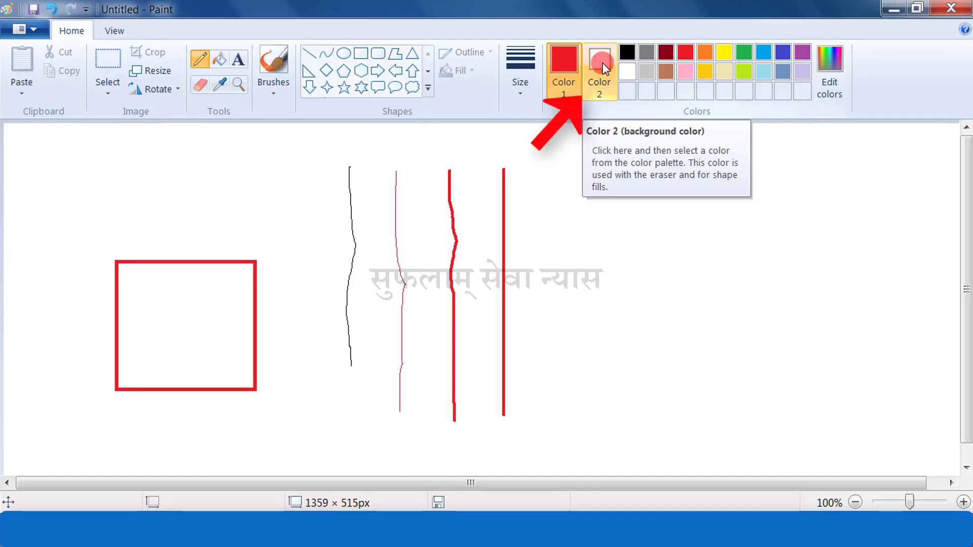
Set Color 2 to turquoise blue, draw a vertical freehand Pencil line with it beside the straight red line, and reset Color 2 to white
click(602, 62)
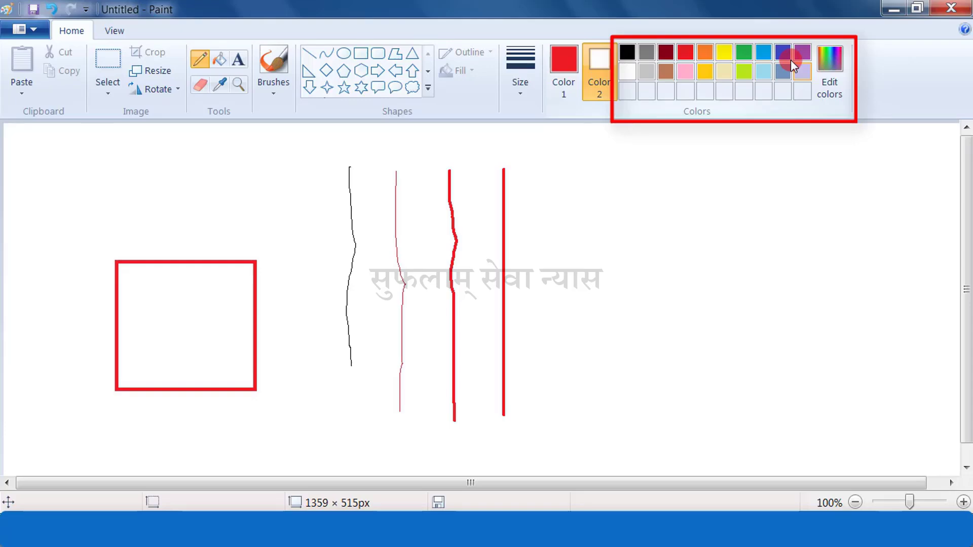
click(760, 51)
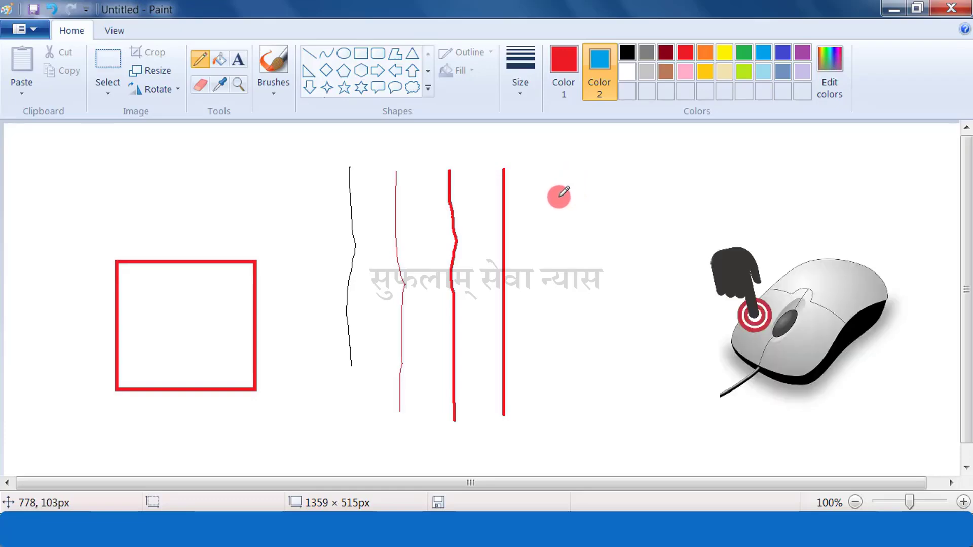
drag(571, 190, 555, 426)
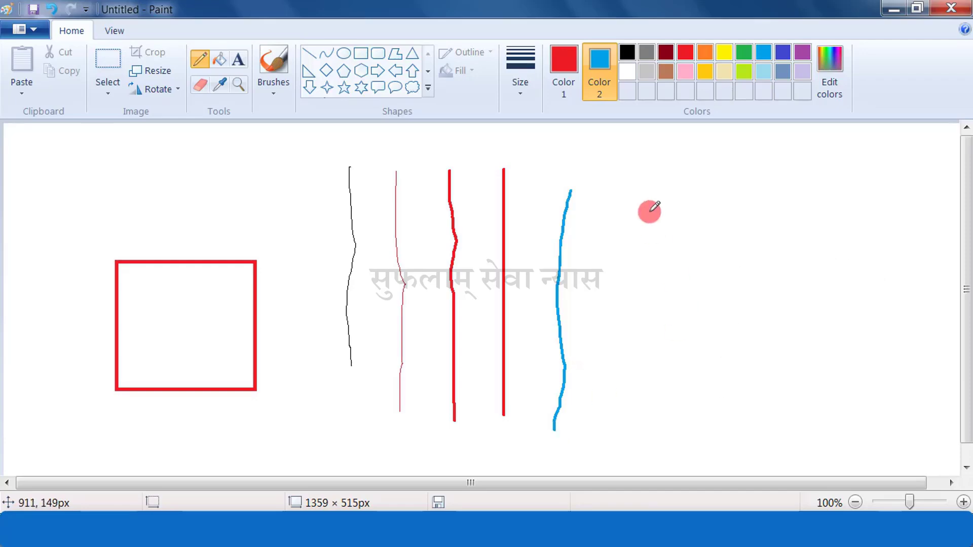
click(626, 71)
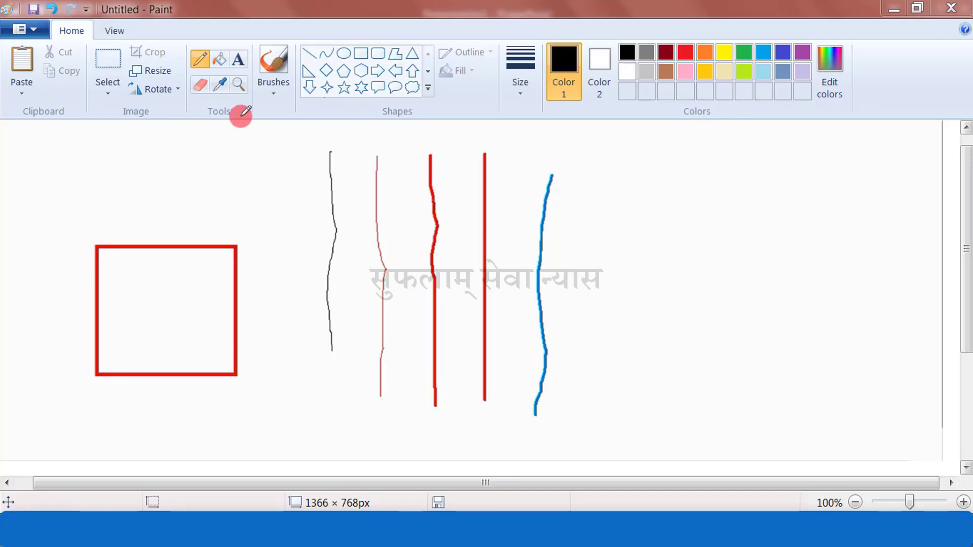
Magnify the area above the red square to 300% with the Magnifier and zoom back out
click(232, 79)
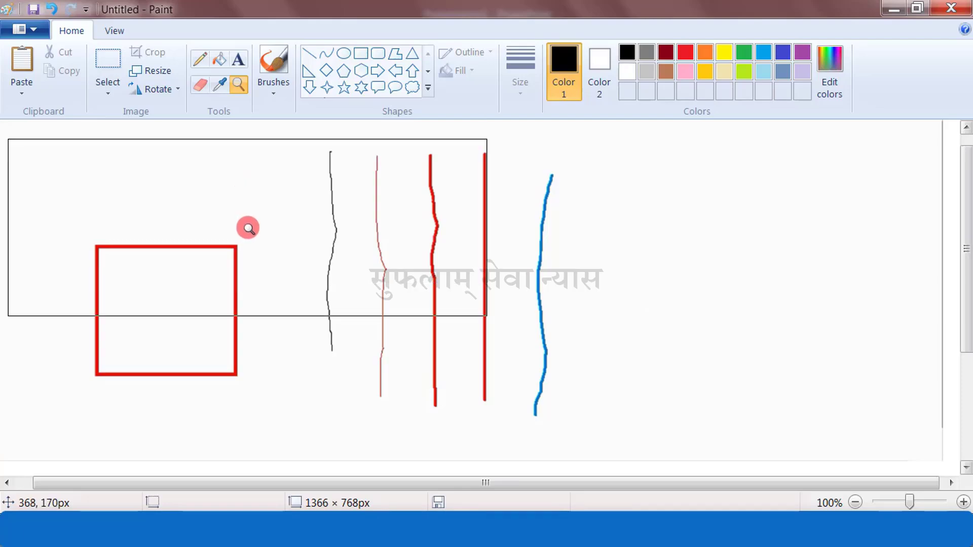
click(258, 250)
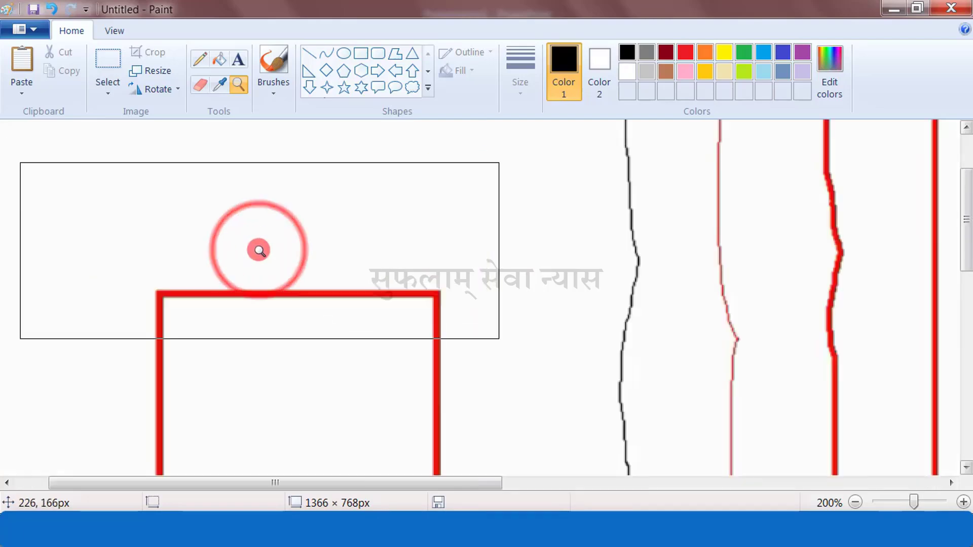
click(259, 250)
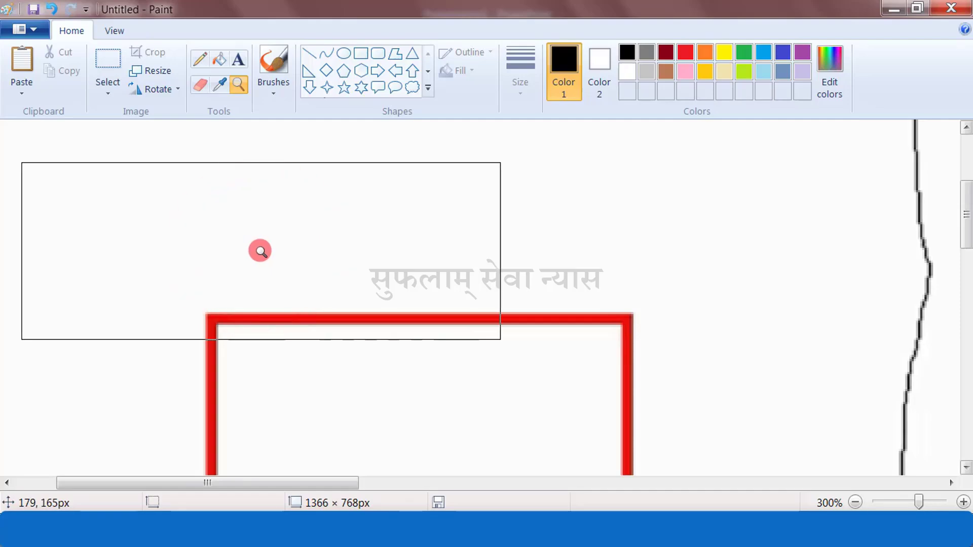
right_click(260, 250)
right_click(260, 250)
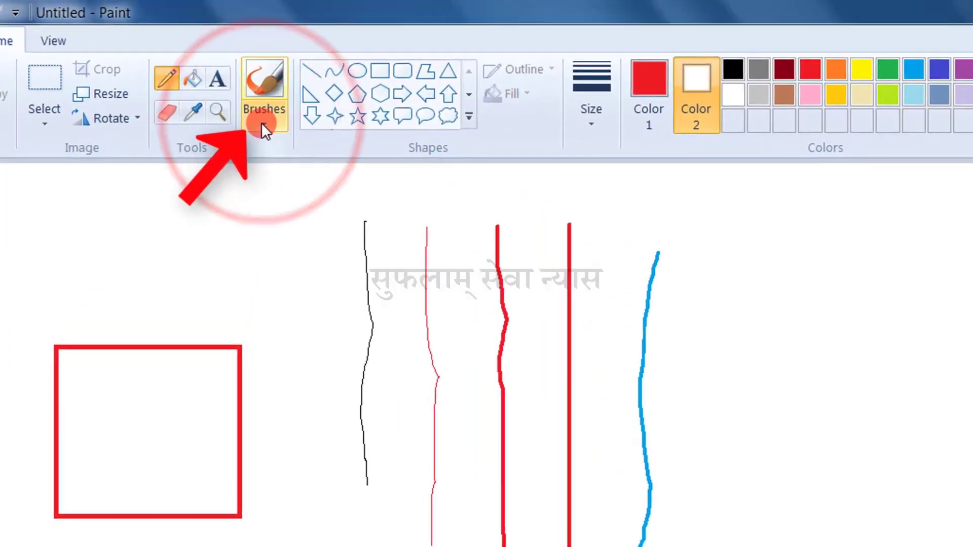
Examine the available brush types and the full set of shapes
click(262, 125)
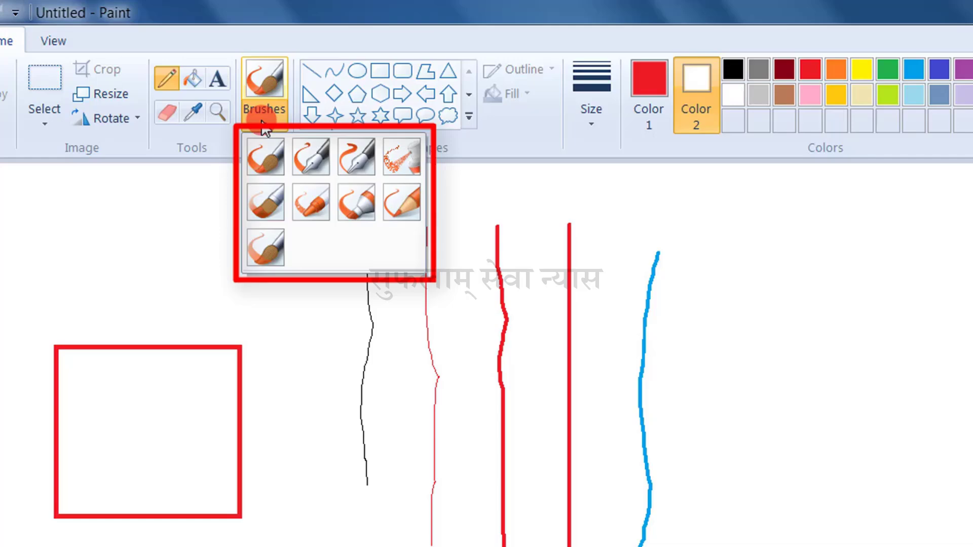
click(263, 127)
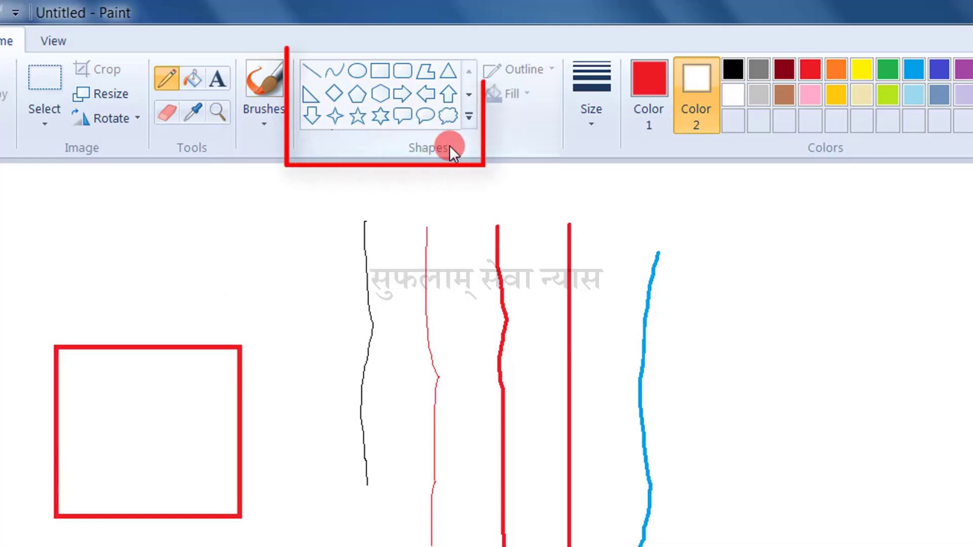
click(464, 117)
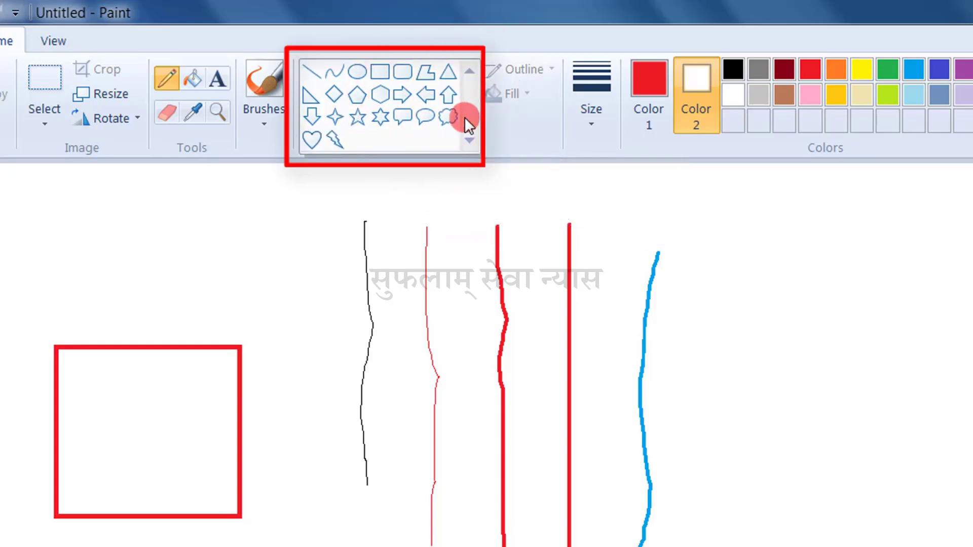